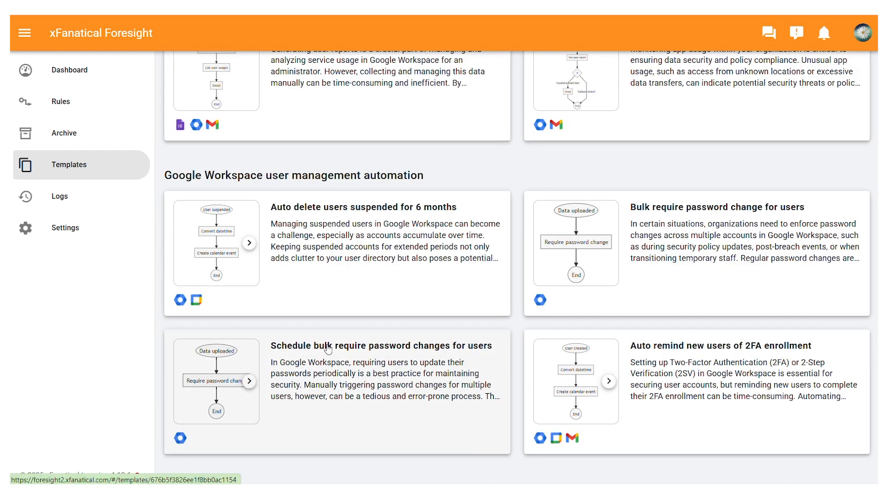
Start copying rule 1 from the "Schedule bulk require password changes for users" template and grant xFanatical Foresight the requested Google account access.
left_click(328, 350)
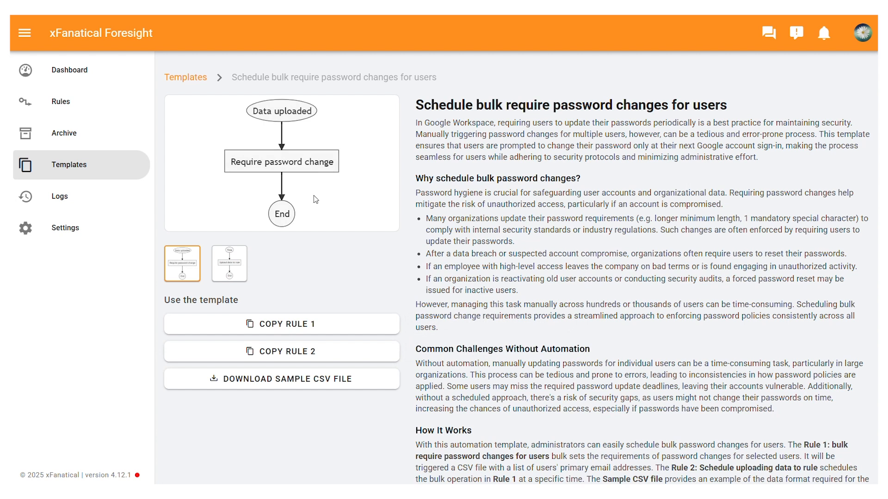
left_click(283, 325)
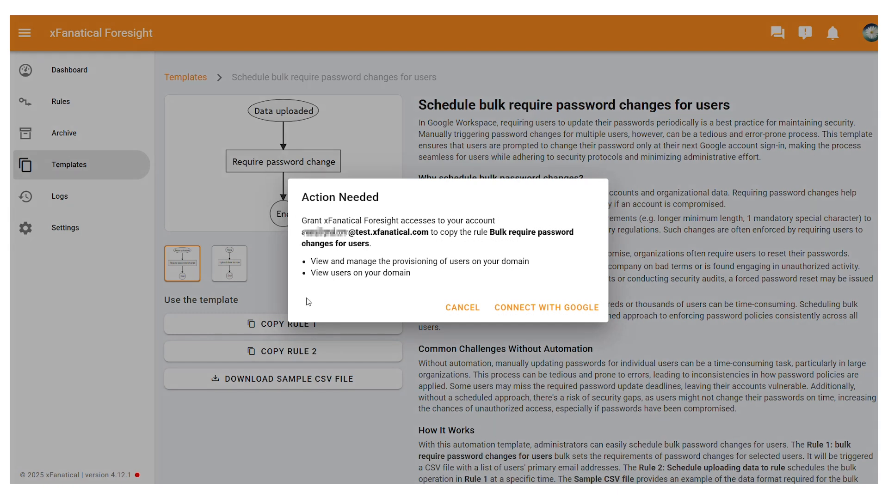
left_click(517, 319)
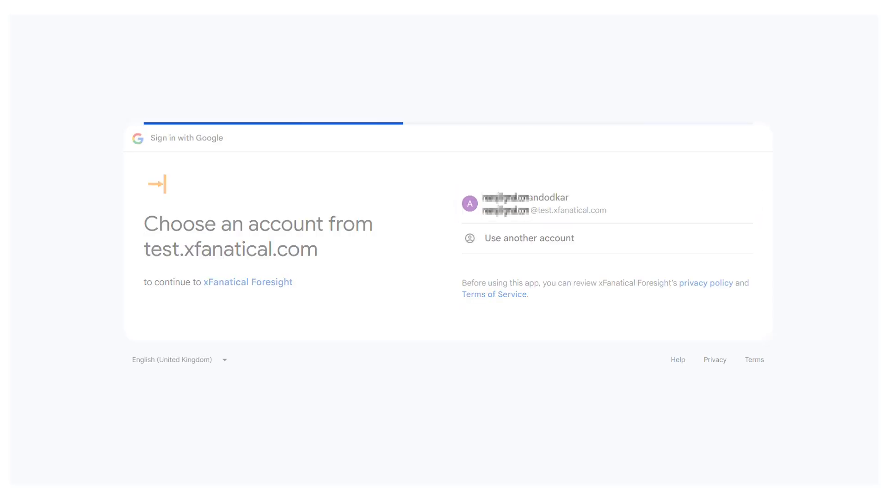
left_click(628, 317)
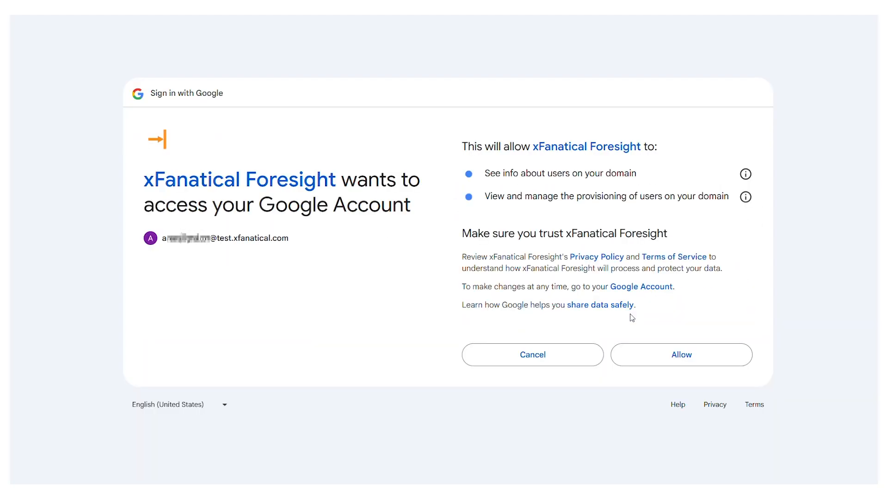
left_click(643, 360)
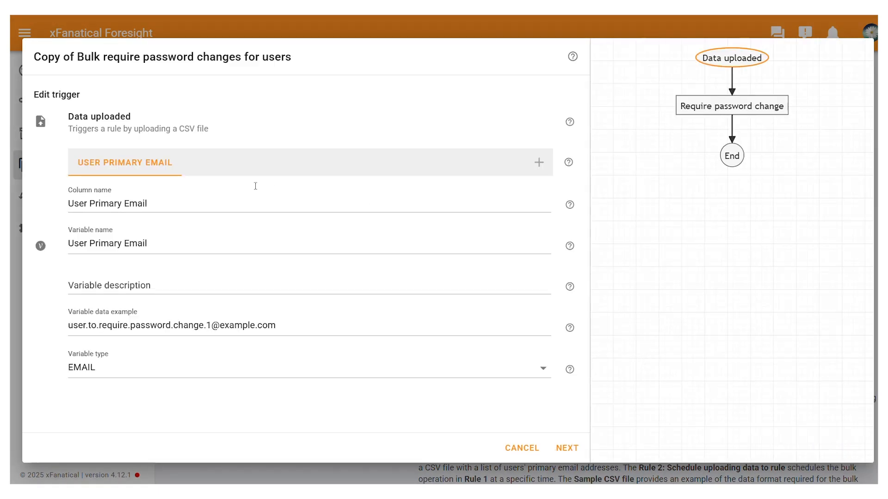
Accept the copied rule's trigger and action, name it "Bulk require password changes for users", and create it.
left_click(565, 448)
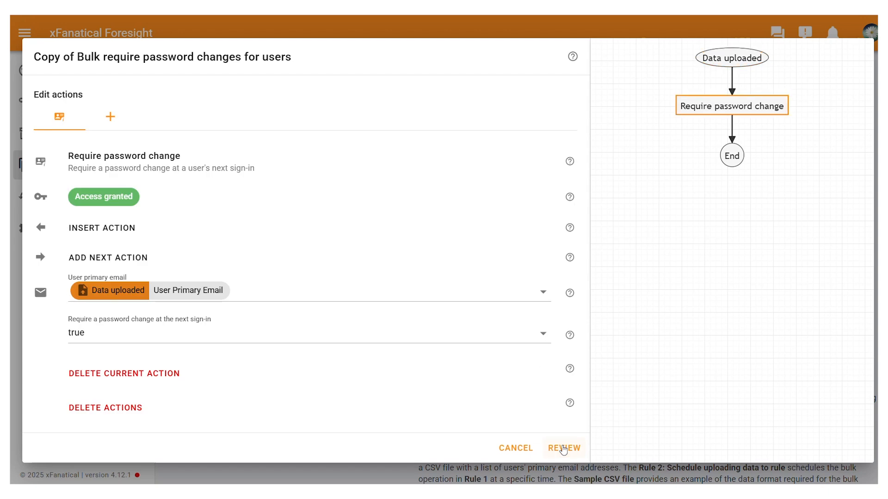
left_click(563, 448)
left_click(117, 123)
key("BackSpace")
key("BackSpace")
key("BackSpace")
key("BackSpace")
key("BackSpace")
key("BackSpace")
key("BackSpace")
key("BackSpace")
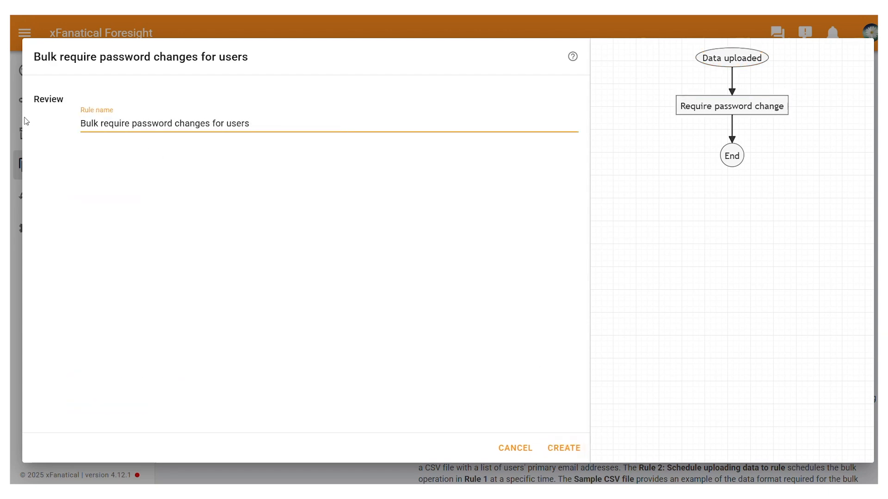
left_click(569, 448)
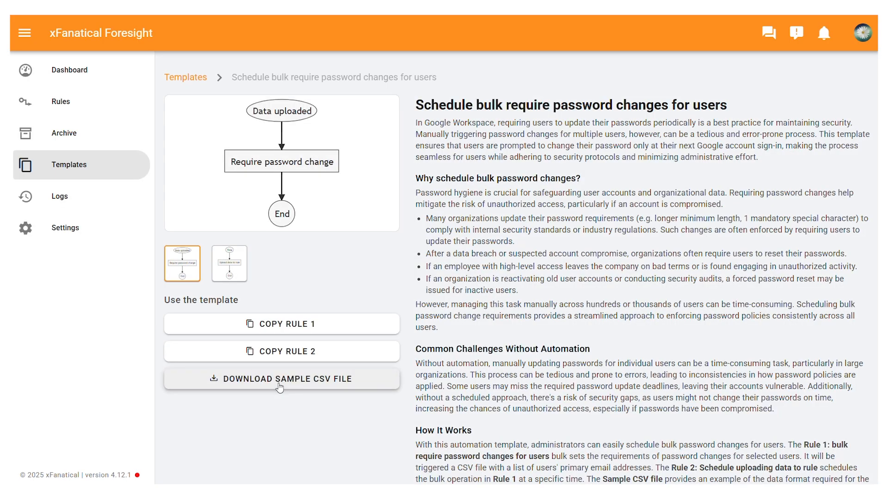
Download the template's sample CSV file and start a copy of rule 2, accepting its preset trigger time.
left_click(279, 386)
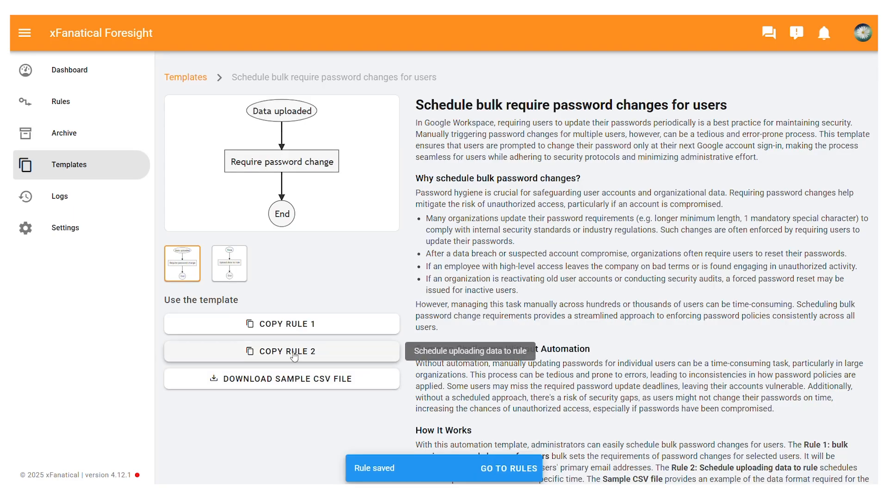
left_click(266, 354)
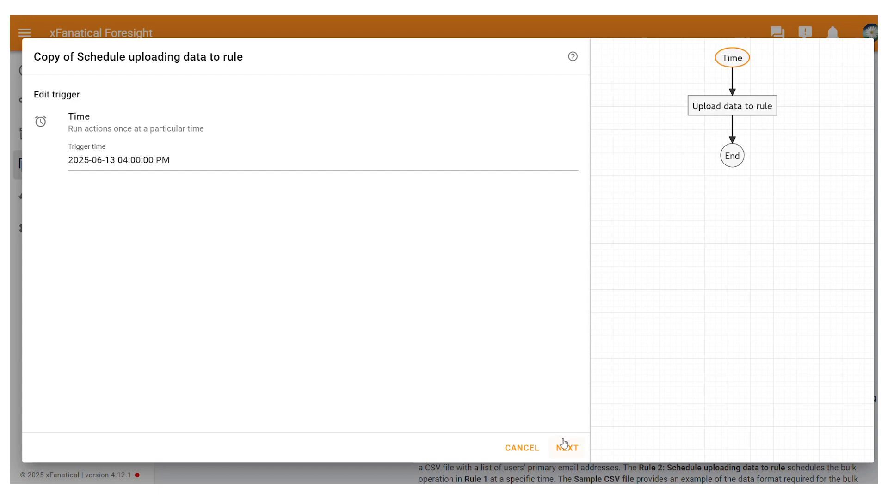
left_click_drag(198, 159, 69, 162)
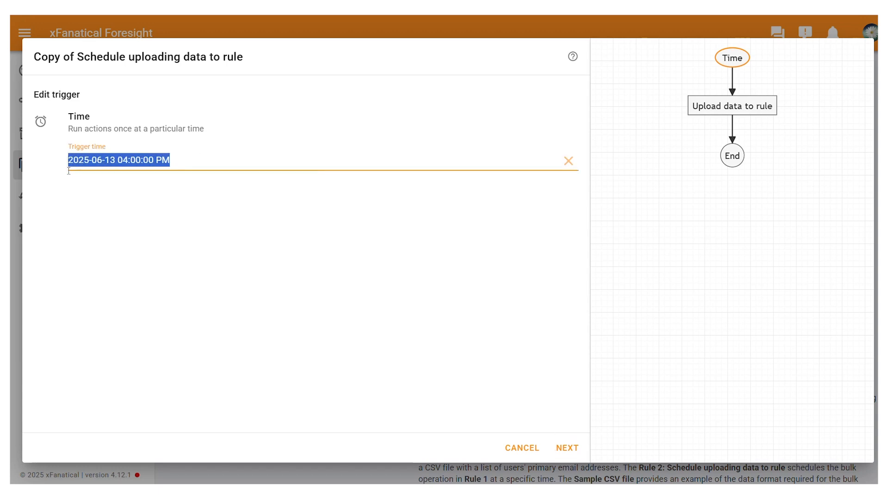
left_click(138, 184)
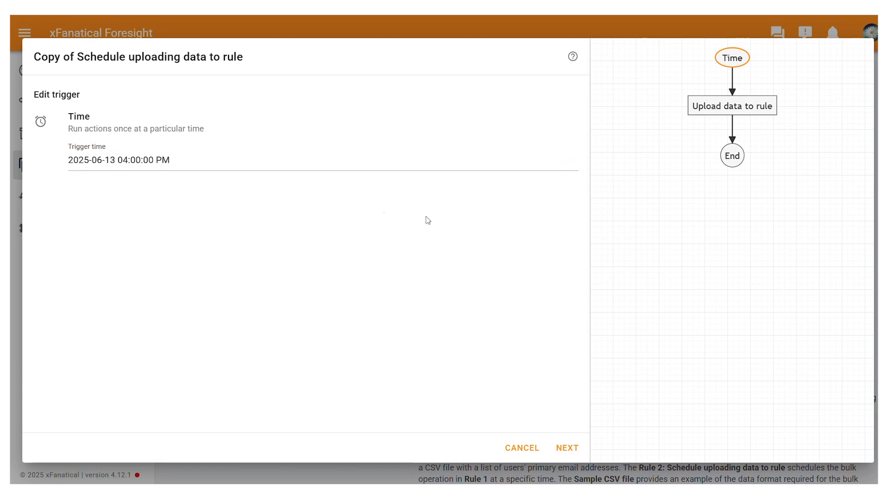
left_click(567, 448)
Attach the CSV file "users to require password change (1)" from the computer to the Upload data to rule action.
scroll(279, 293, "down", 2)
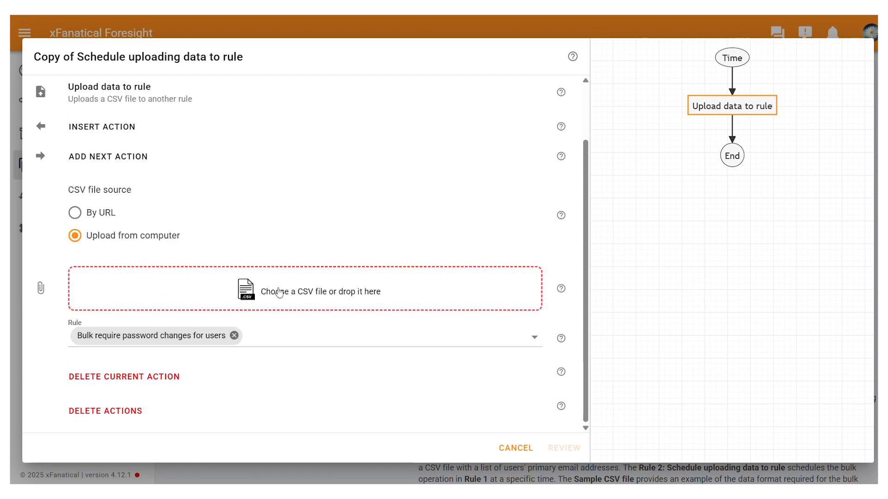
left_click(278, 292)
scroll(225, 136, "down", 2)
scroll(225, 136, "up", 2)
left_click(196, 59)
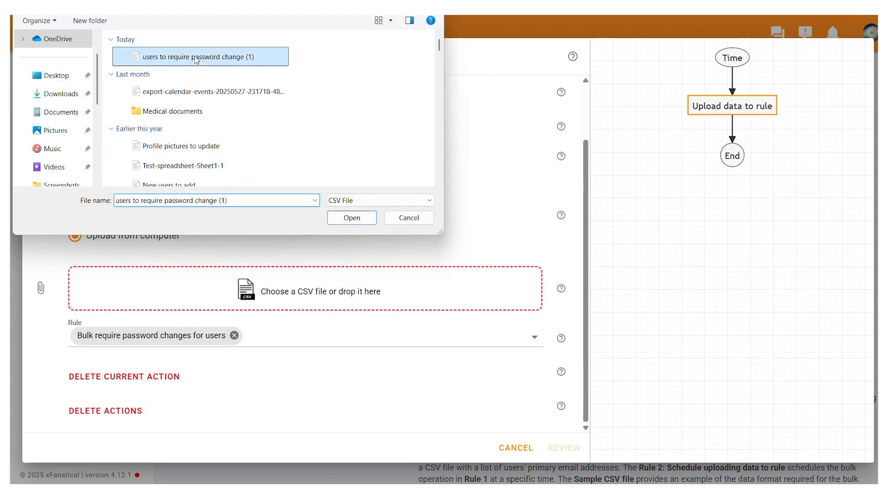
left_click(350, 220)
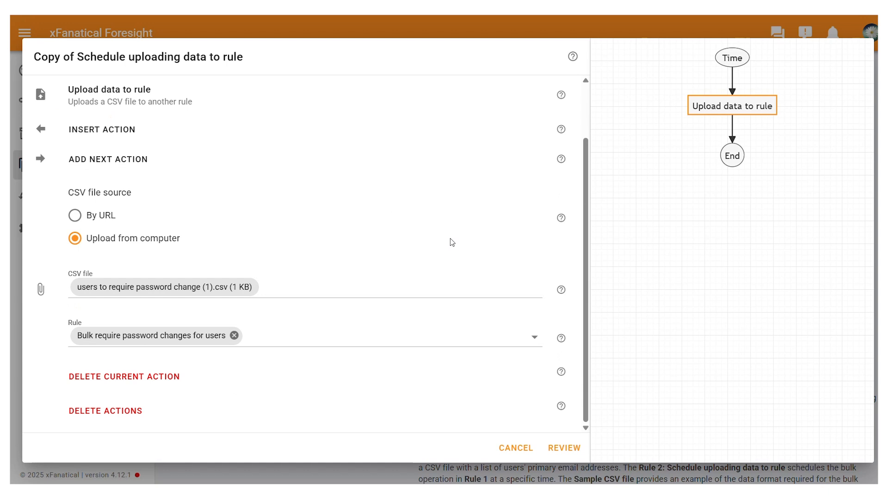
Name the second rule "Schedule uploading data to rule", create it, and go to the rules list.
left_click(566, 448)
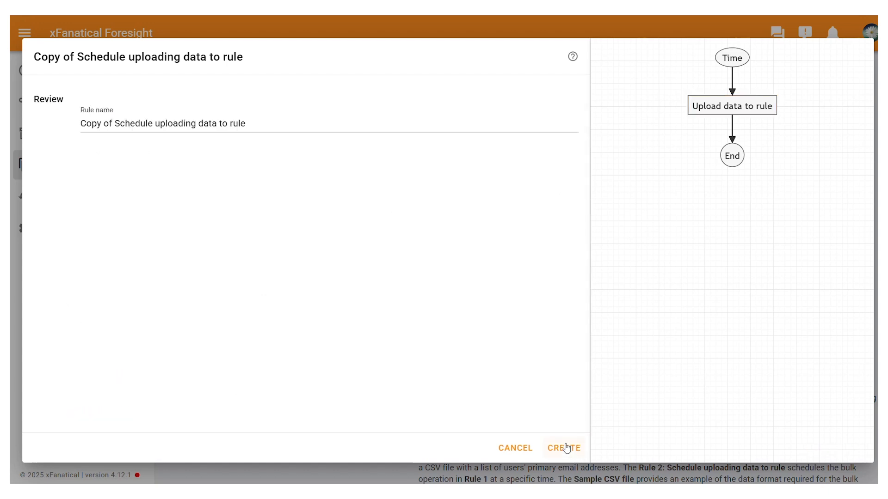
left_click(117, 122)
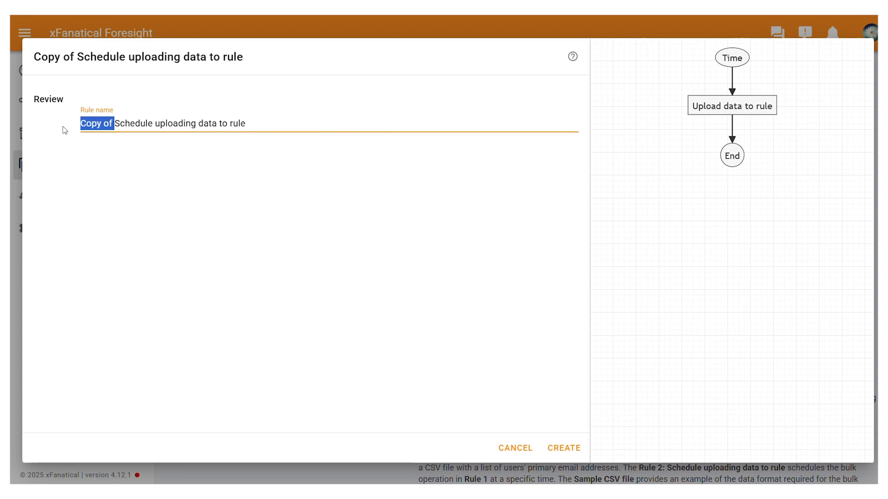
key("BackSpace")
key("BackSpace")
key("BackSpace")
key("BackSpace")
key("BackSpace")
key("BackSpace")
key("BackSpace")
key("BackSpace")
left_click(564, 448)
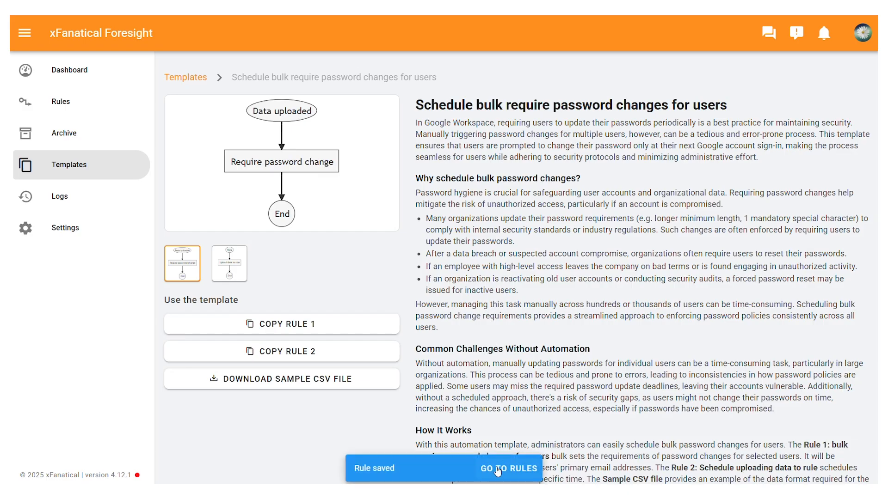
left_click(497, 472)
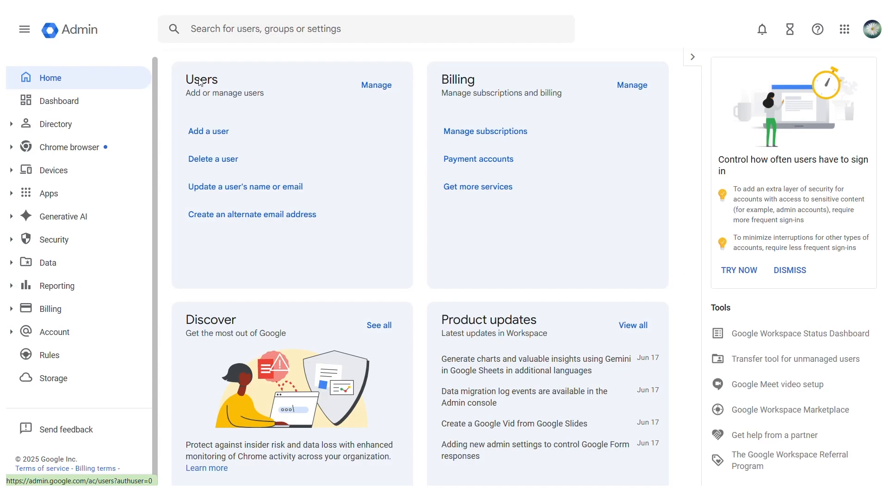
Switch to the Google Admin user list and filter it by the target user's first name.
left_click(199, 80)
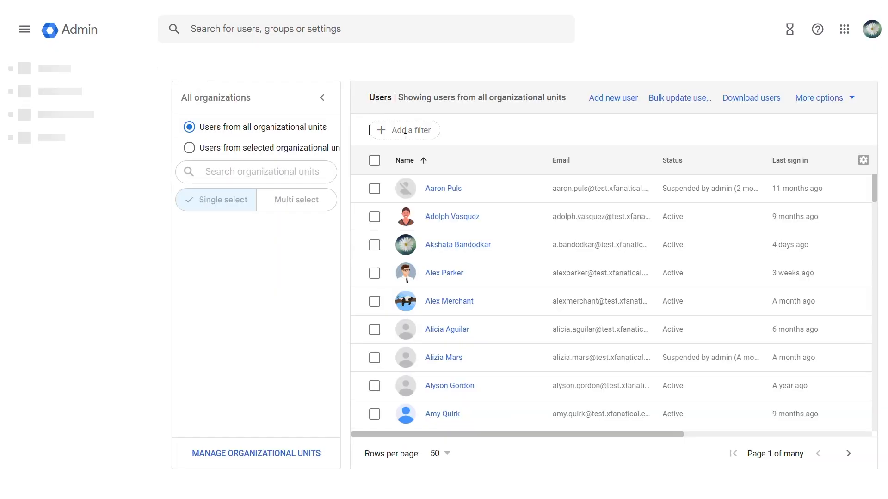
left_click(405, 134)
left_click(398, 154)
type("John")
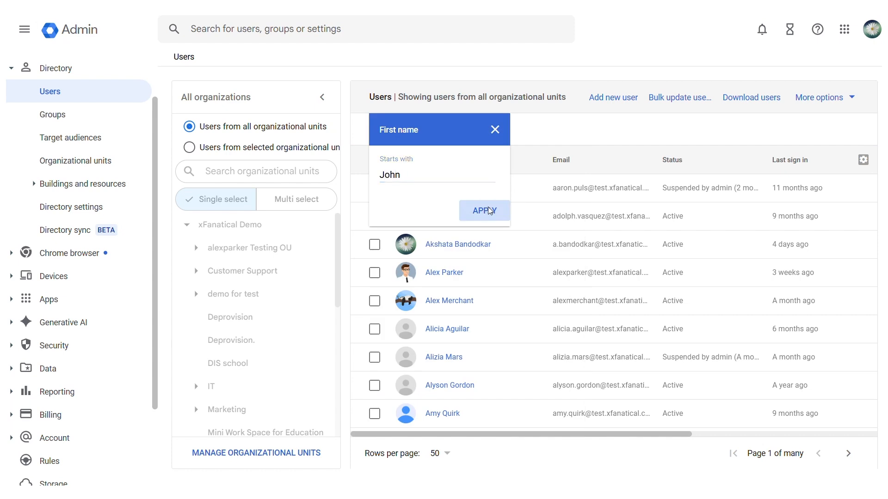
left_click(490, 211)
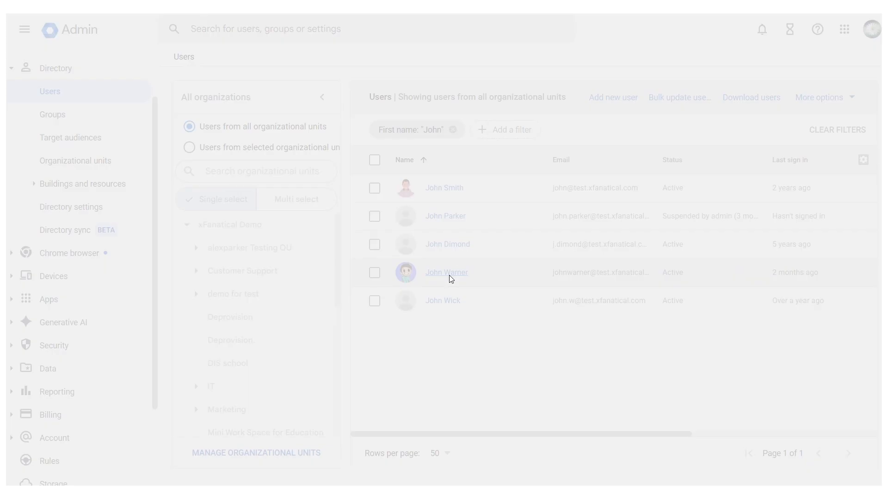
Open the target user's security settings and check the password change requirement.
left_click(446, 272)
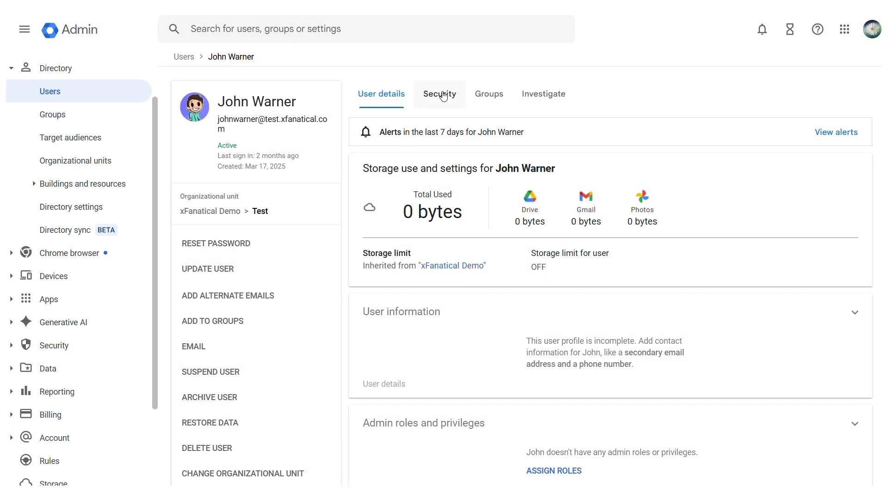
left_click(441, 92)
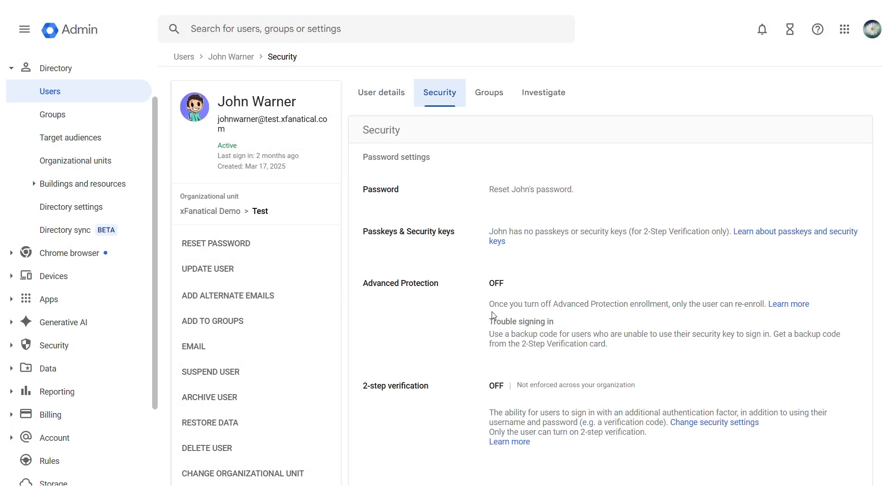
scroll(492, 311, "down", 7)
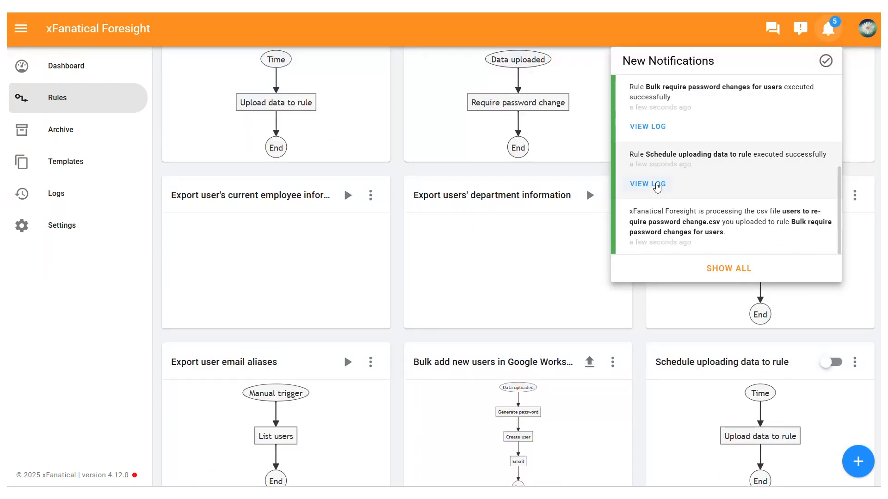
In xFanatical Foresight, review the "Schedule uploading data to rule" log and open the "Bulk require password changes for users" log from the notifications.
left_click(643, 186)
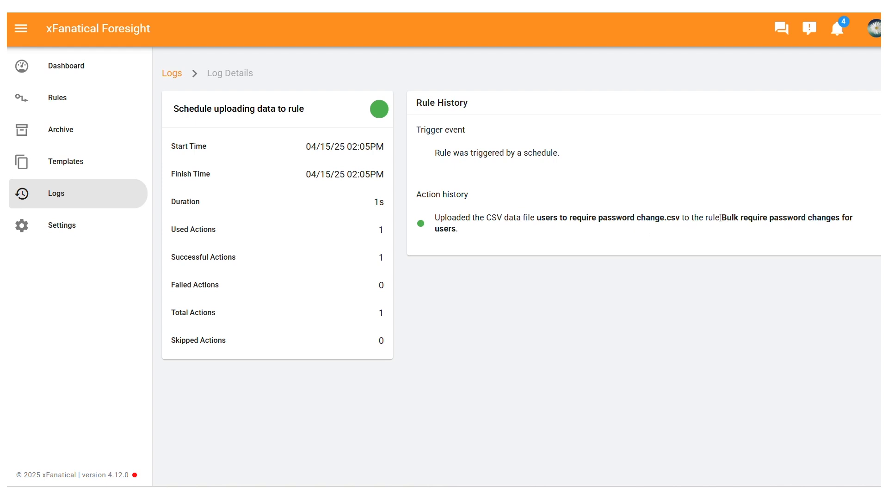
left_click_drag(724, 219, 738, 237)
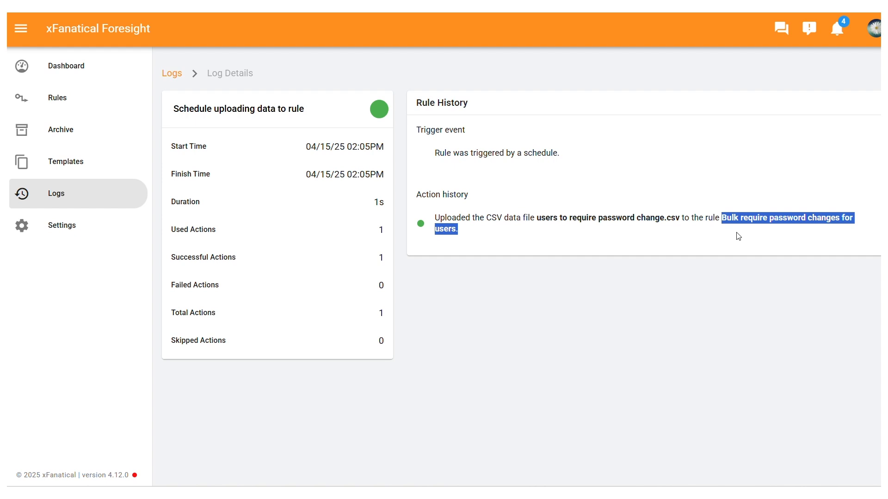
left_click(836, 32)
scroll(715, 160, "down", 1)
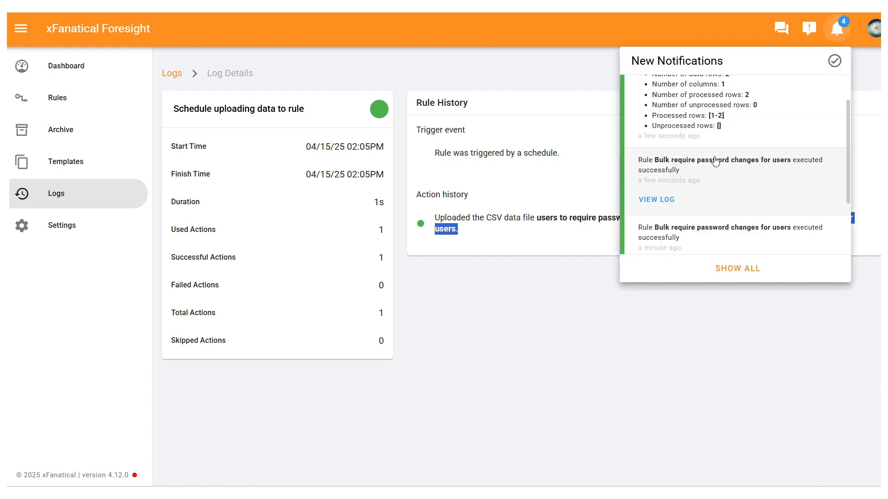
scroll(712, 165, "up", 1)
scroll(703, 174, "down", 1)
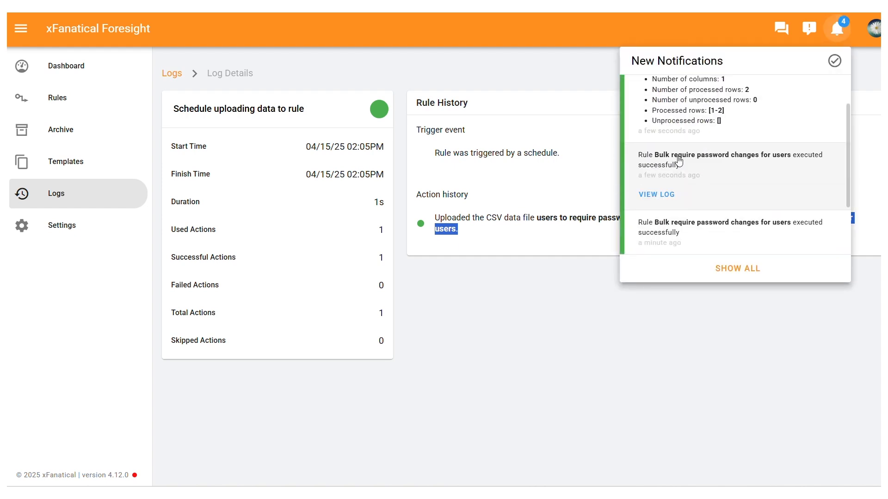
left_click(662, 195)
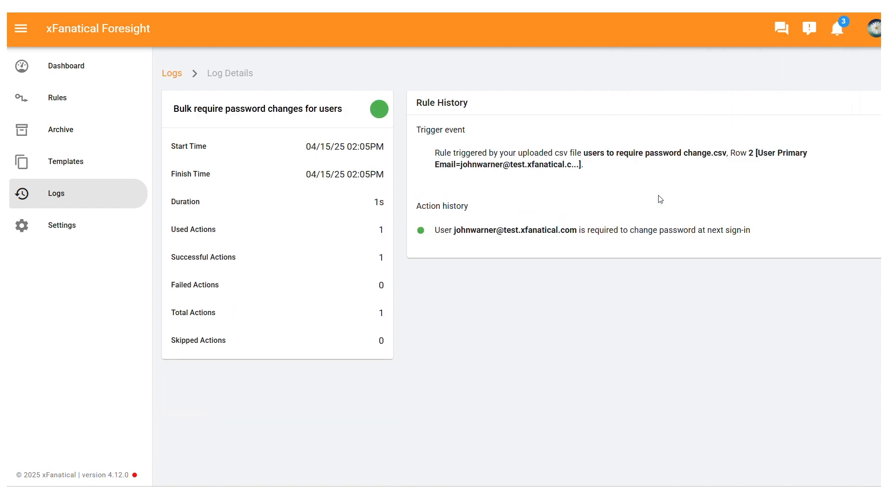
Copy the affected user's email from the log and filter the Google Admin user list by that email.
triple_click(457, 230)
left_click(805, 253)
left_click_drag(454, 231, 576, 232)
key("ctrl+c")
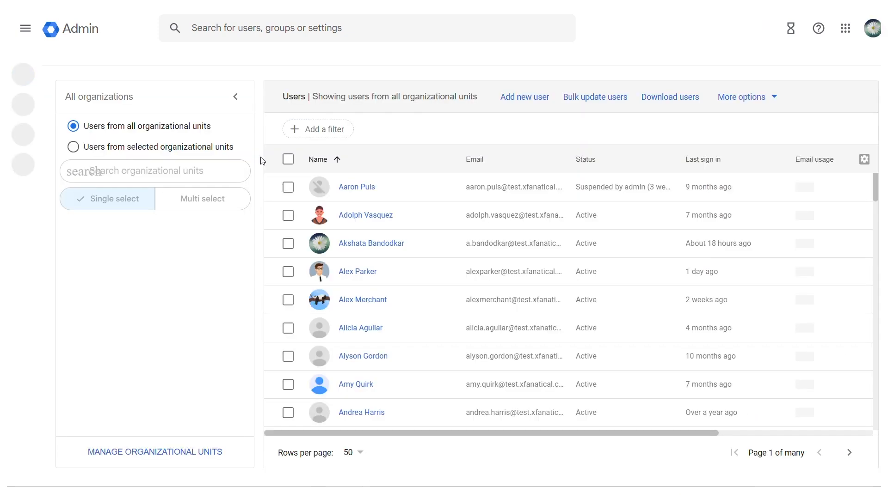
left_click(337, 126)
left_click(318, 206)
key("ctrl+v")
left_click(398, 209)
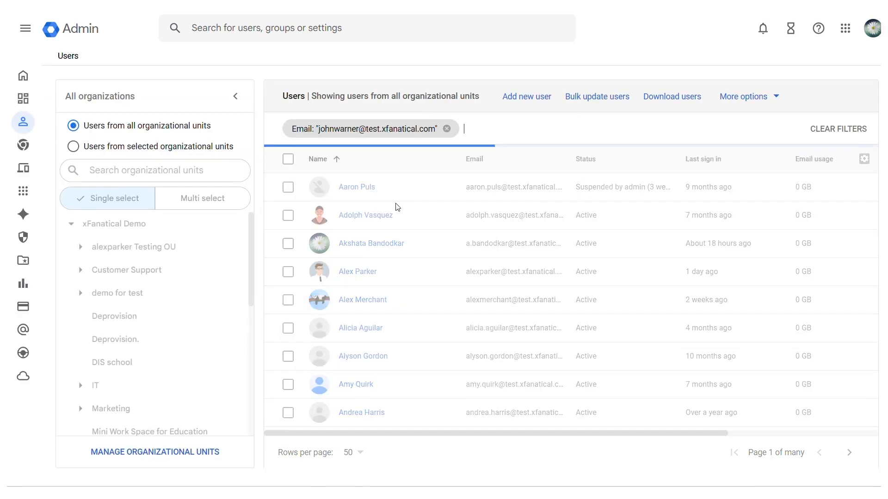
Open the filtered user's security settings and examine the Require password change status.
left_click(363, 191)
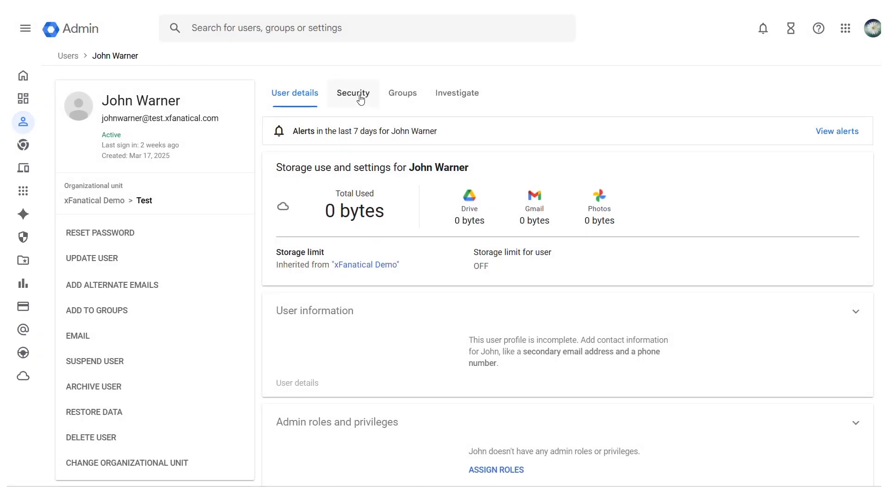
left_click(361, 98)
scroll(418, 229, "down", 5)
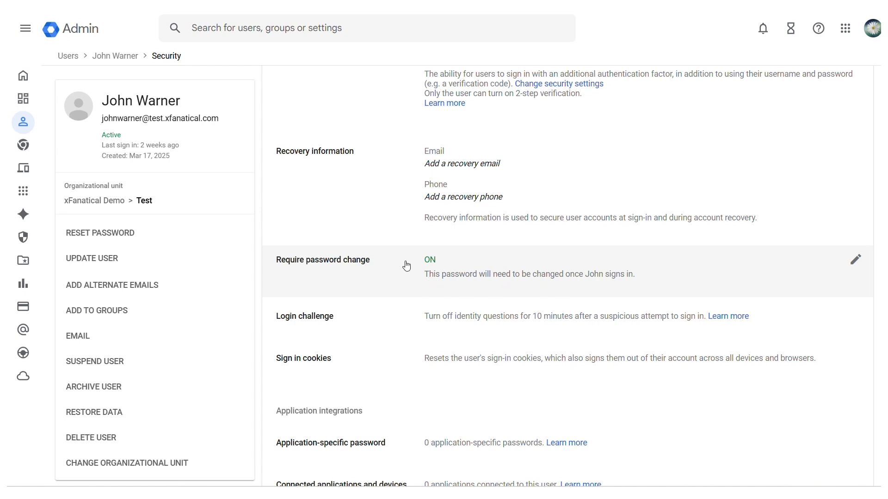
scroll(455, 278, "down", 1)
scroll(455, 277, "down", 1)
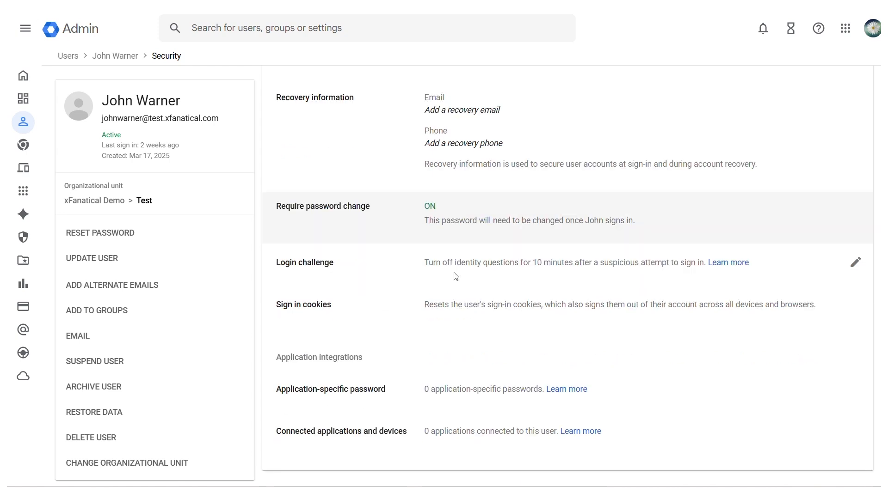